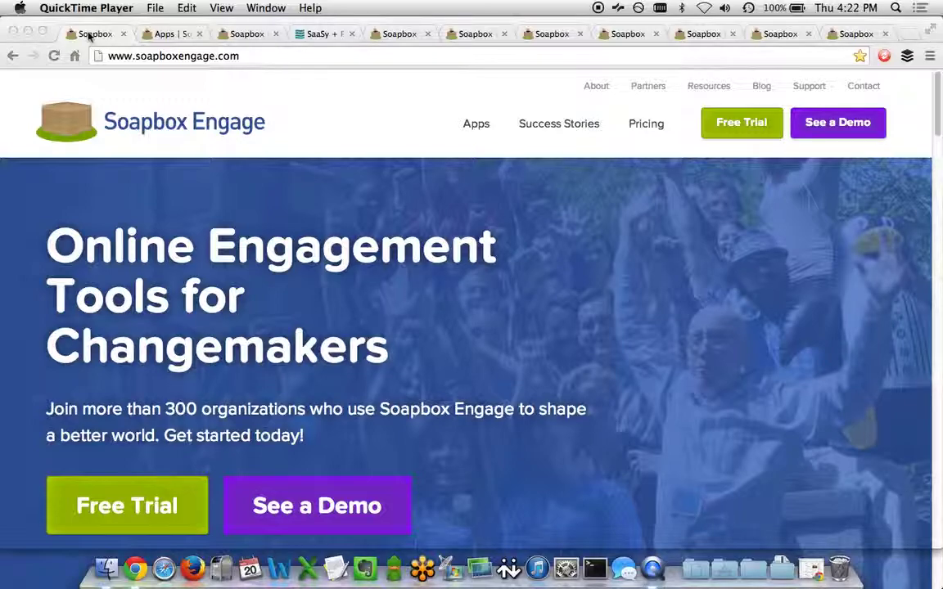
Look over the Soapbox Engage apps overview page and the Petitions product page
click(157, 34)
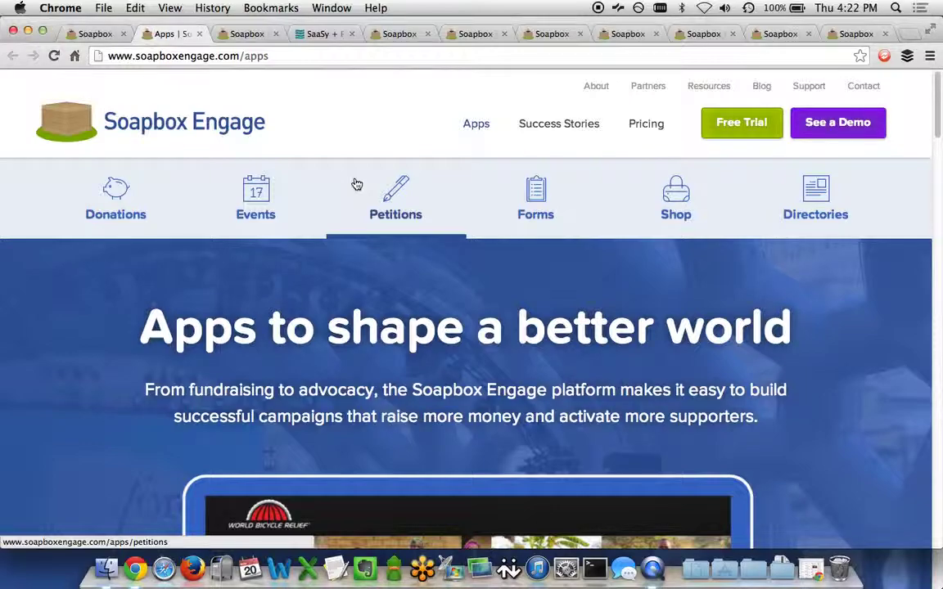
click(254, 34)
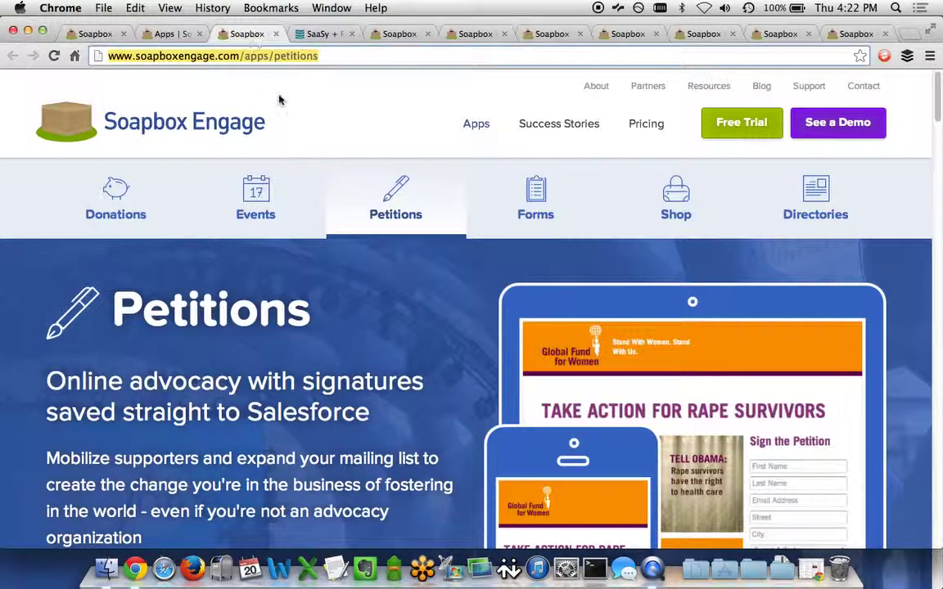
scroll(323, 209, down, 3)
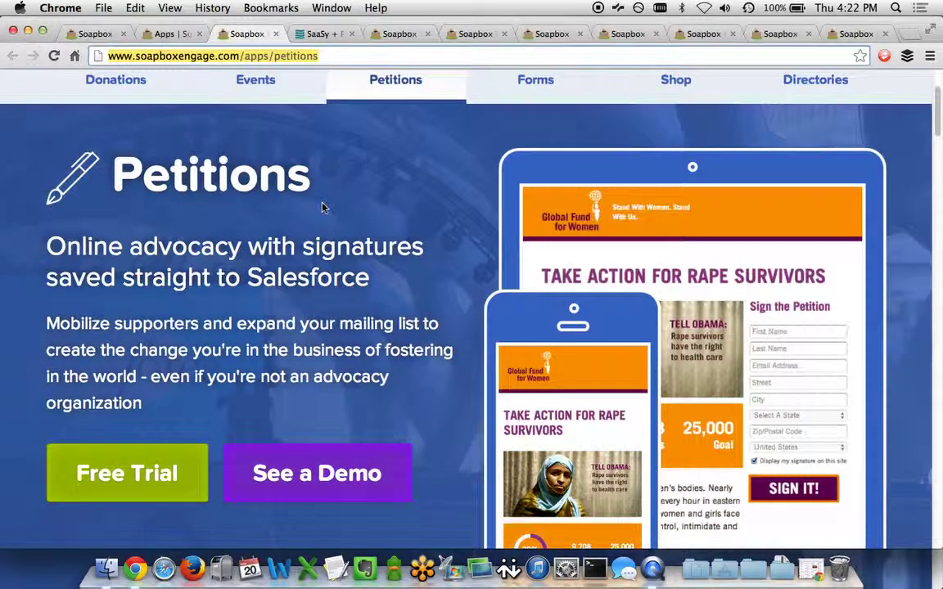
scroll(761, 260, down, 2)
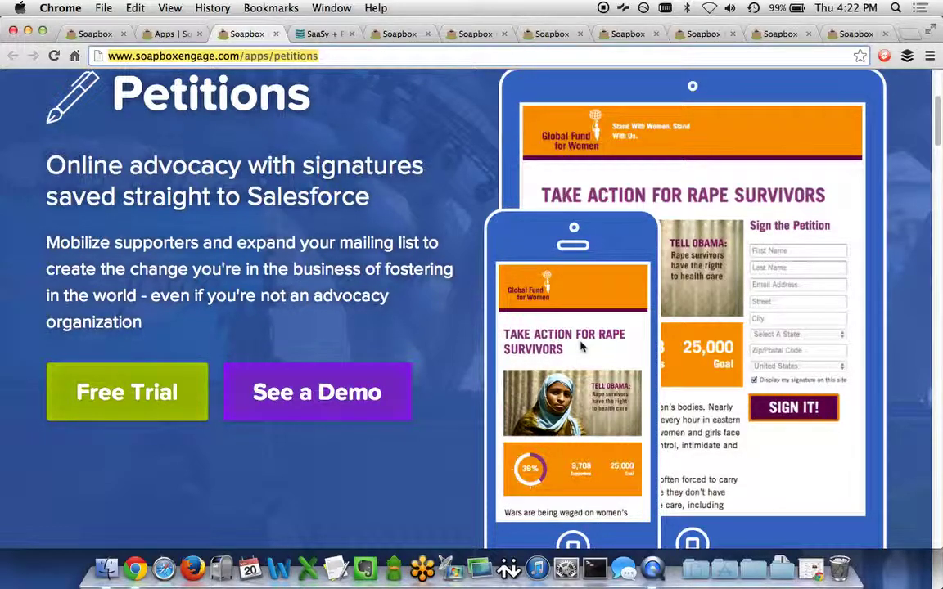
Examine the headline, header image, progress figures and description on the "Introduce SaaSy to Phil at Dreamforce" petition page
click(319, 35)
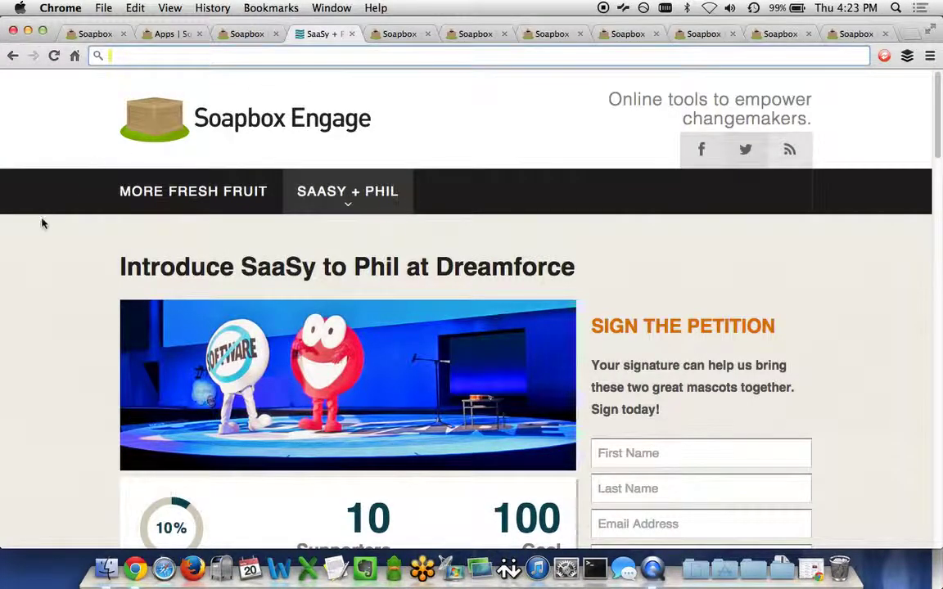
scroll(42, 223, down, 5)
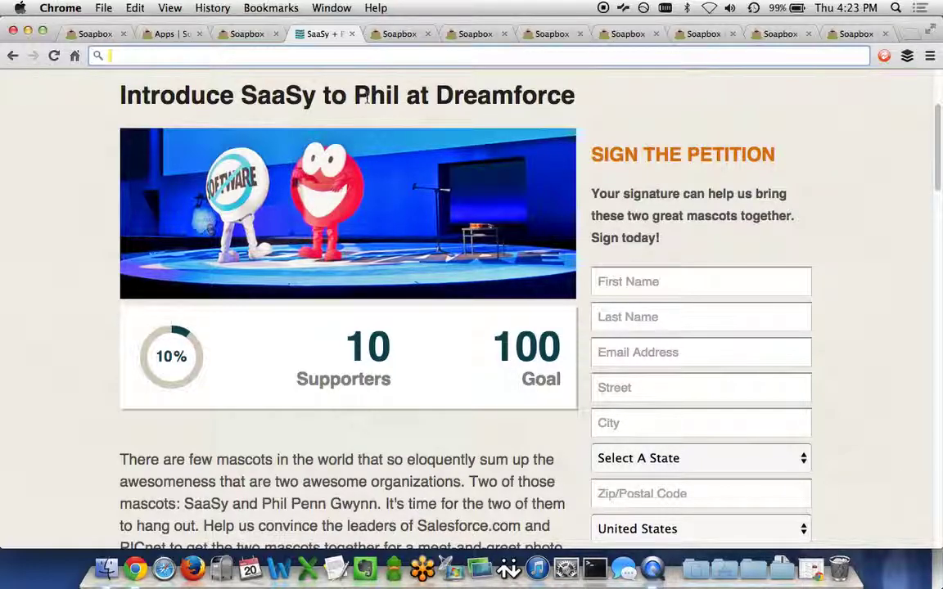
click(347, 96)
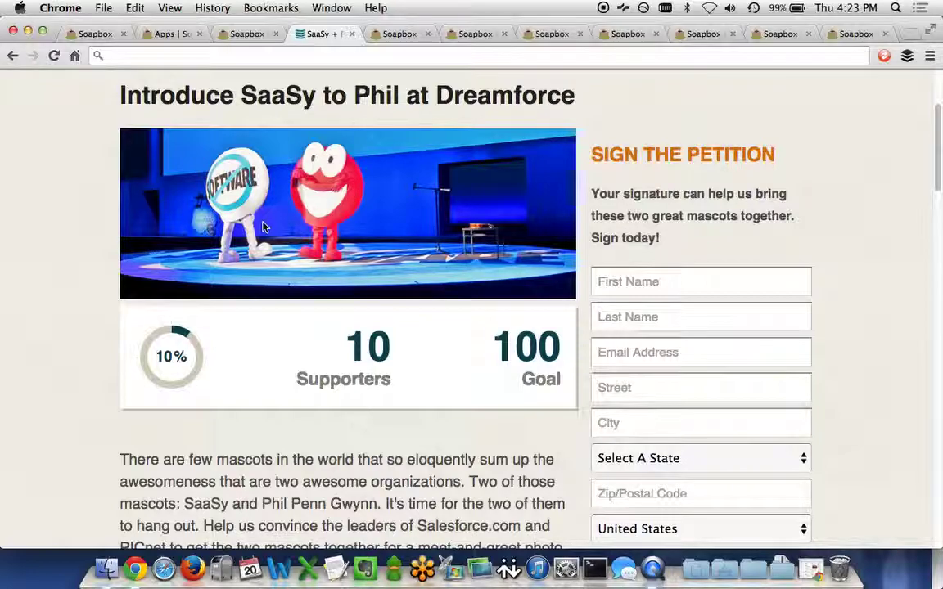
scroll(75, 262, down, 1)
scroll(74, 261, down, 3)
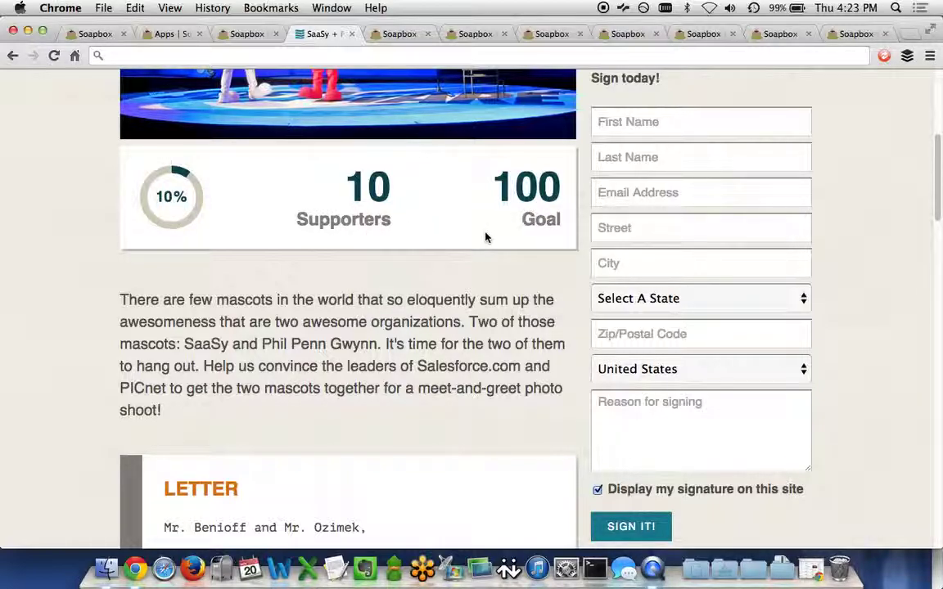
scroll(485, 238, down, 3)
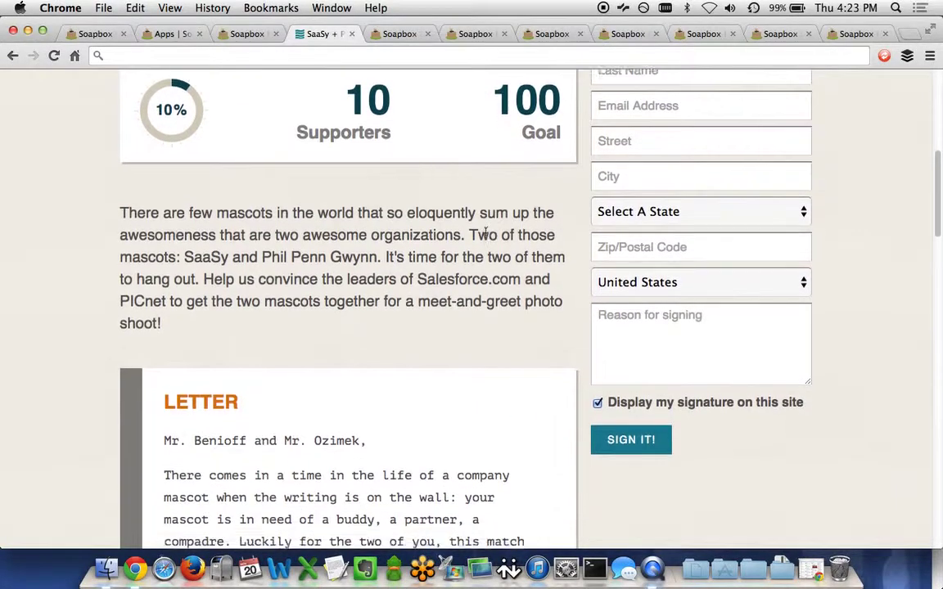
scroll(487, 236, down, 2)
click(420, 216)
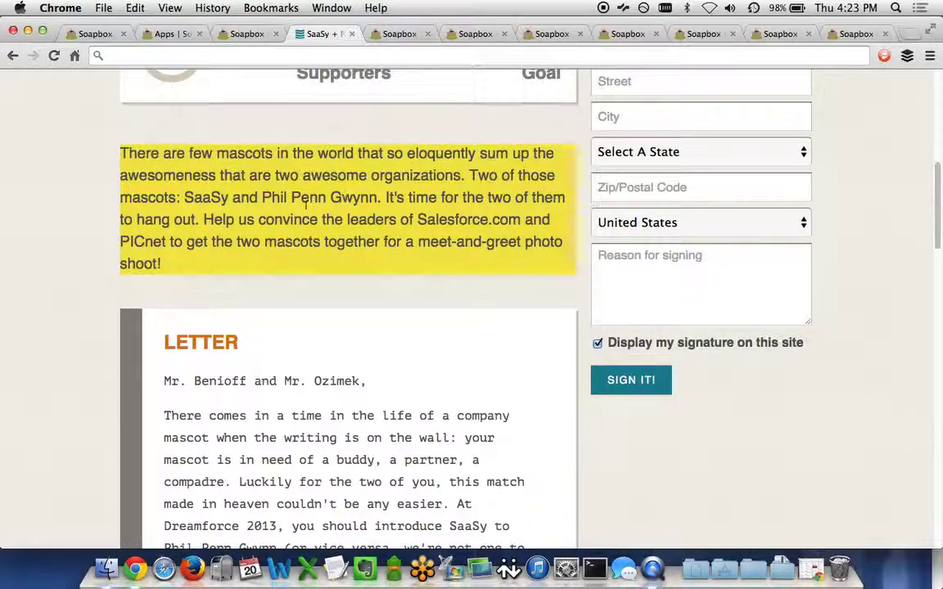
Review the petition page's letter, its supporters' comments and the Help Spread the Word section
scroll(96, 293, down, 5)
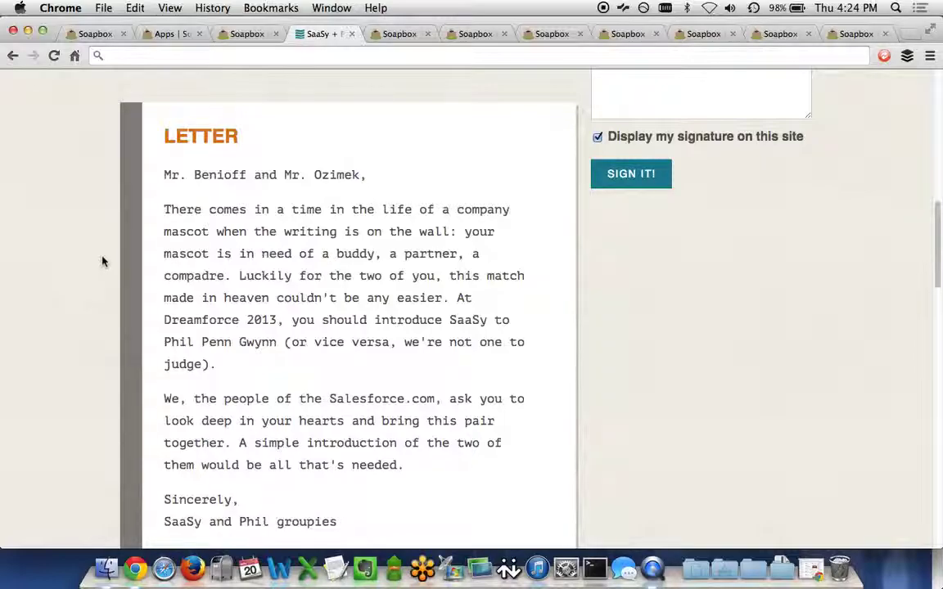
scroll(102, 261, down, 2)
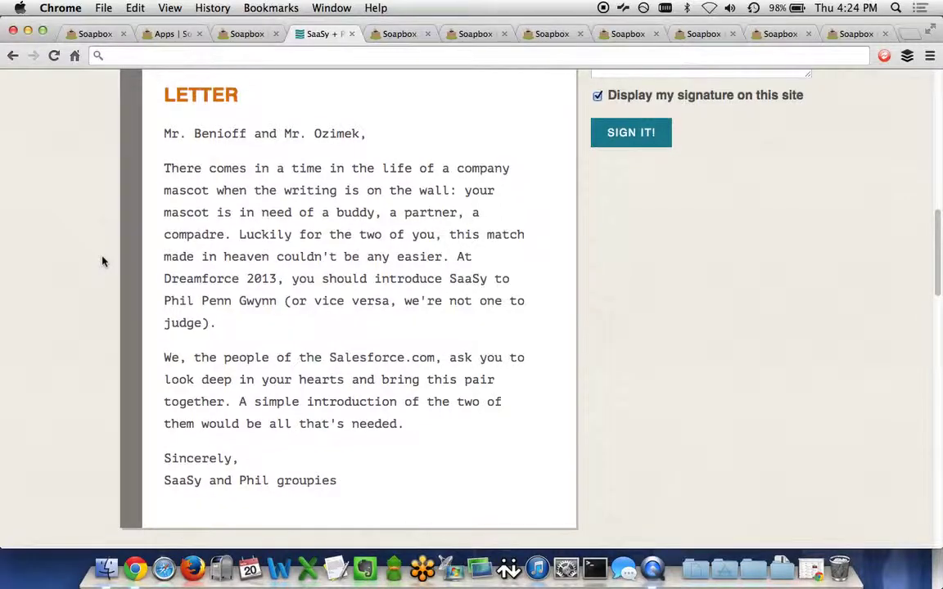
scroll(102, 261, down, 10)
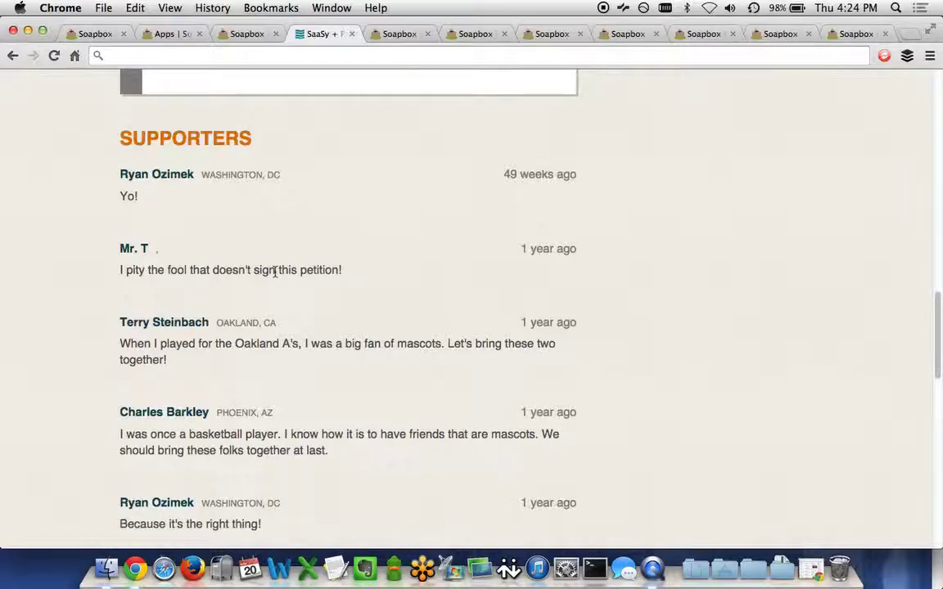
scroll(275, 271, down, 10)
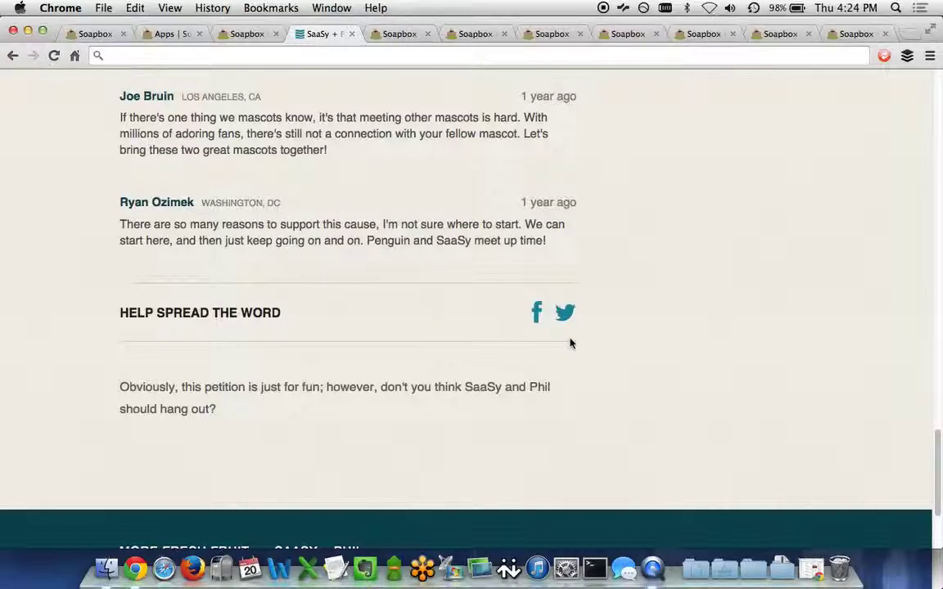
Go back up the petition page and review the fields of the Sign the Petition form
scroll(701, 354, up, 20)
scroll(701, 352, down, 2)
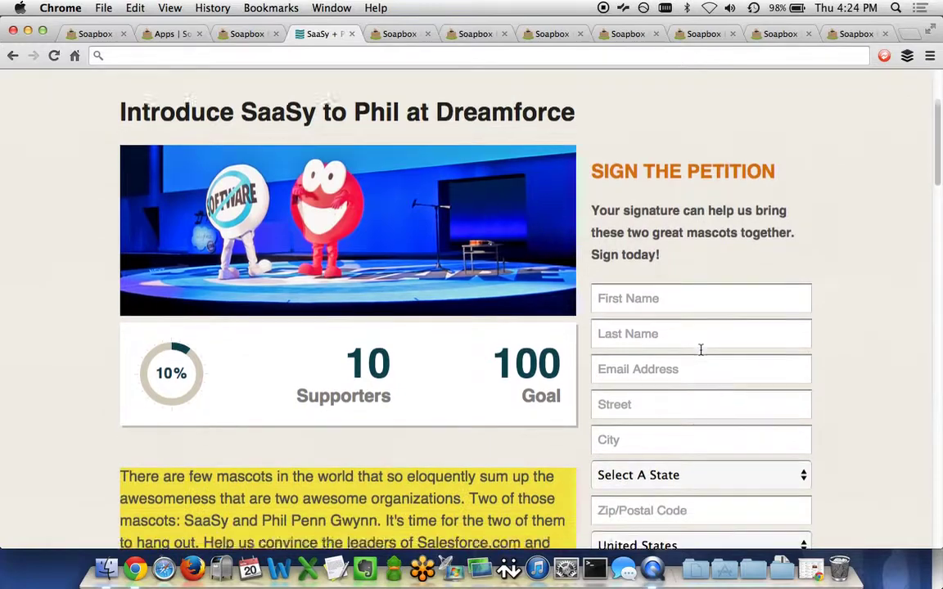
scroll(701, 352, down, 2)
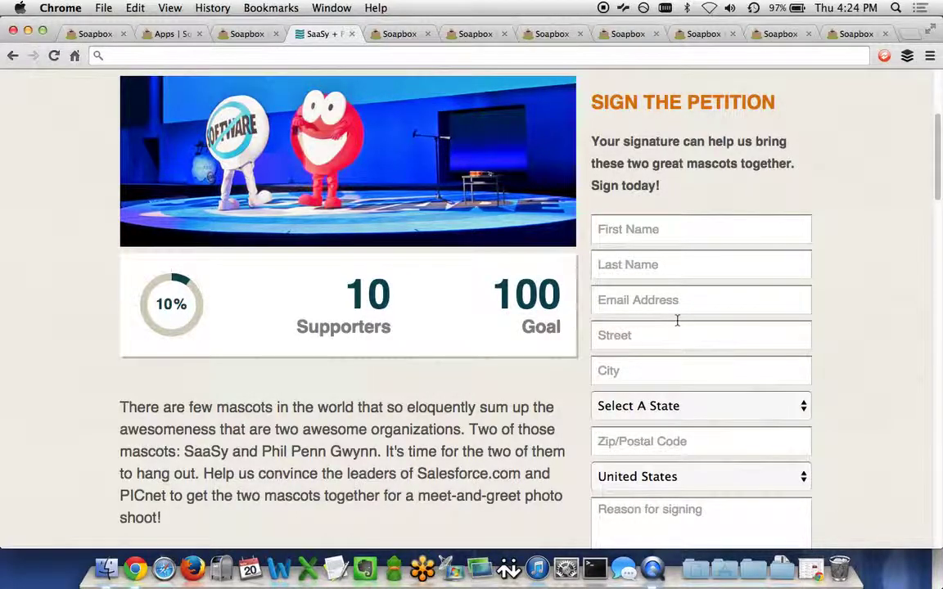
scroll(852, 316, down, 3)
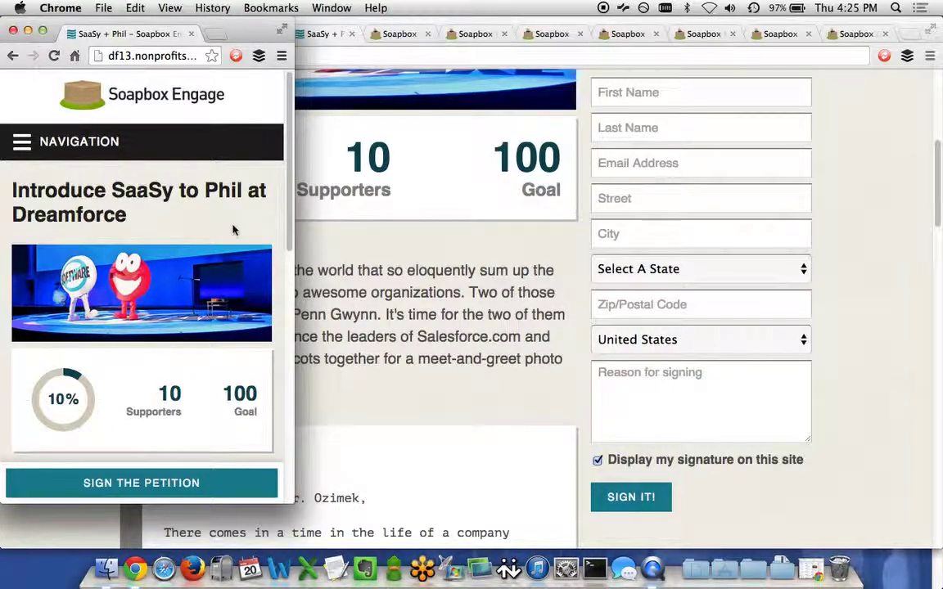
Look over the petition in the narrow mobile-sized window, toggling its description text open
scroll(234, 230, down, 3)
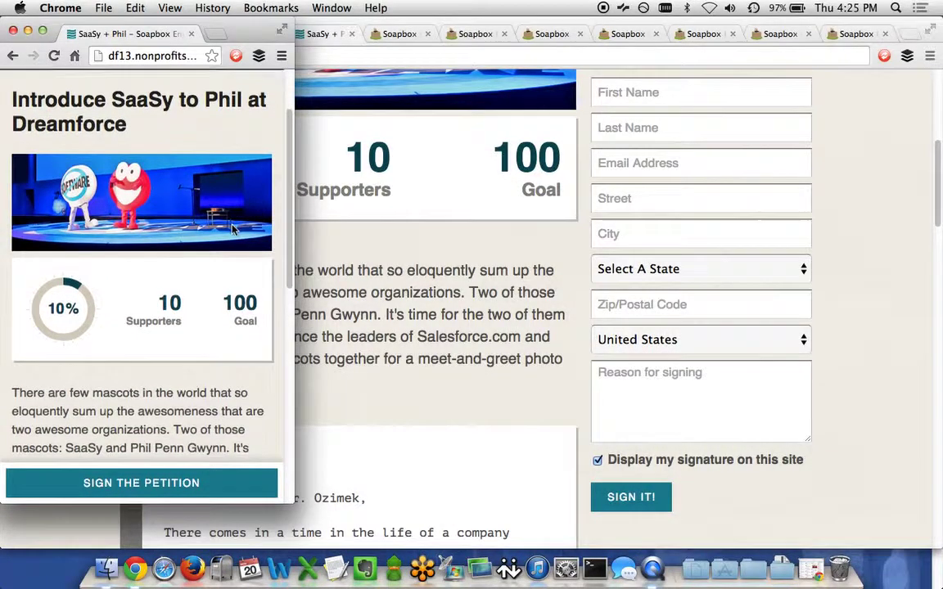
scroll(234, 230, down, 1)
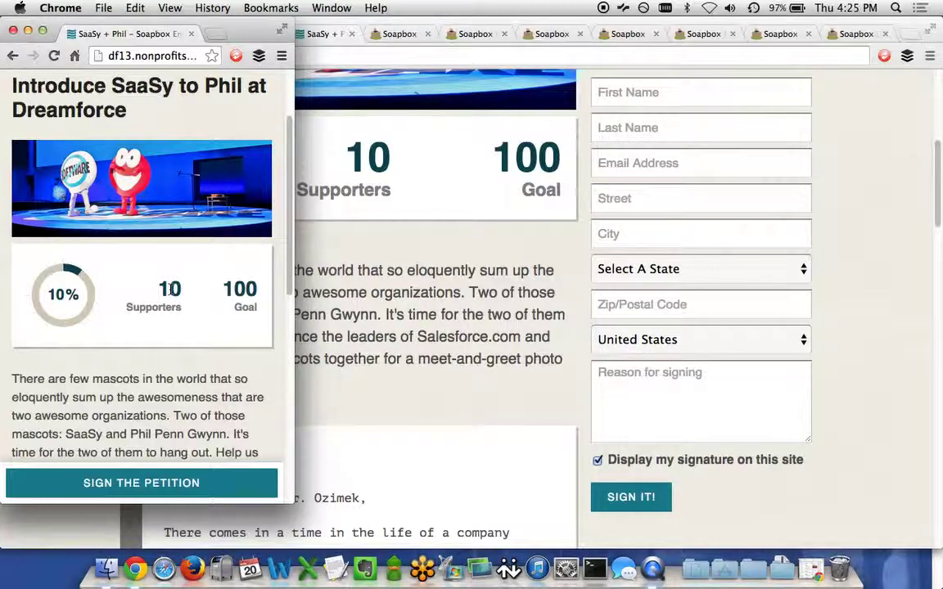
scroll(170, 290, down, 3)
click(141, 373)
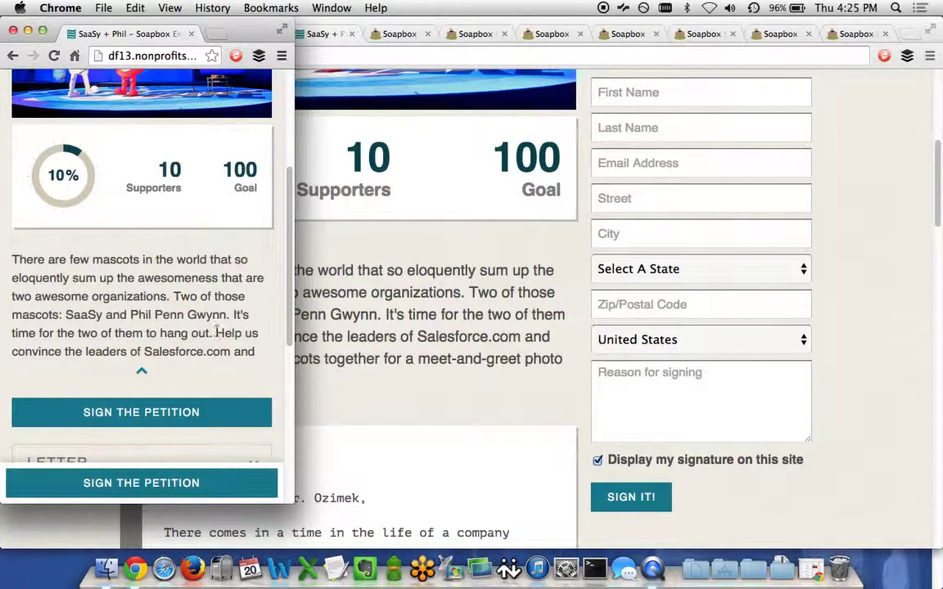
scroll(214, 335, up, 4)
scroll(213, 327, down, 5)
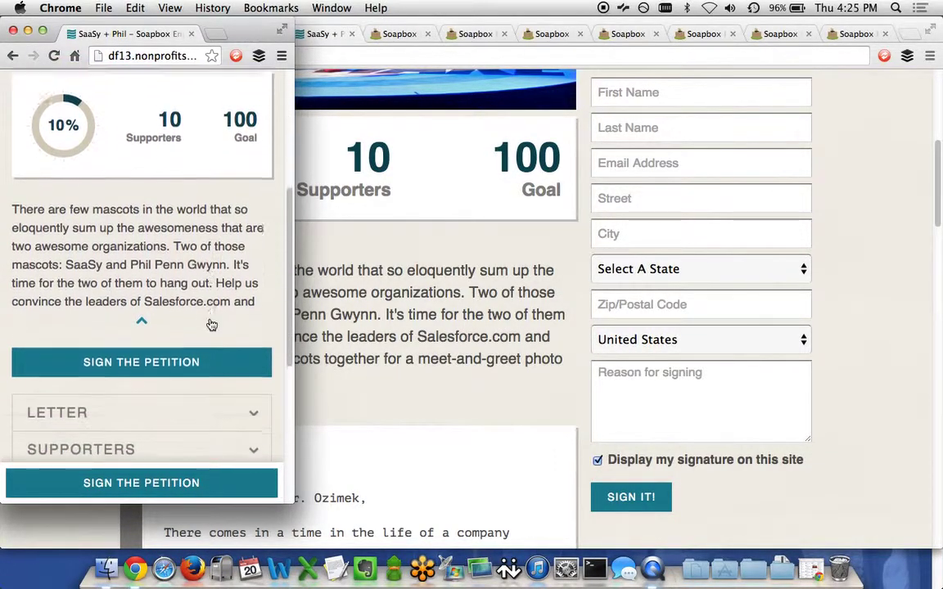
scroll(211, 325, down, 5)
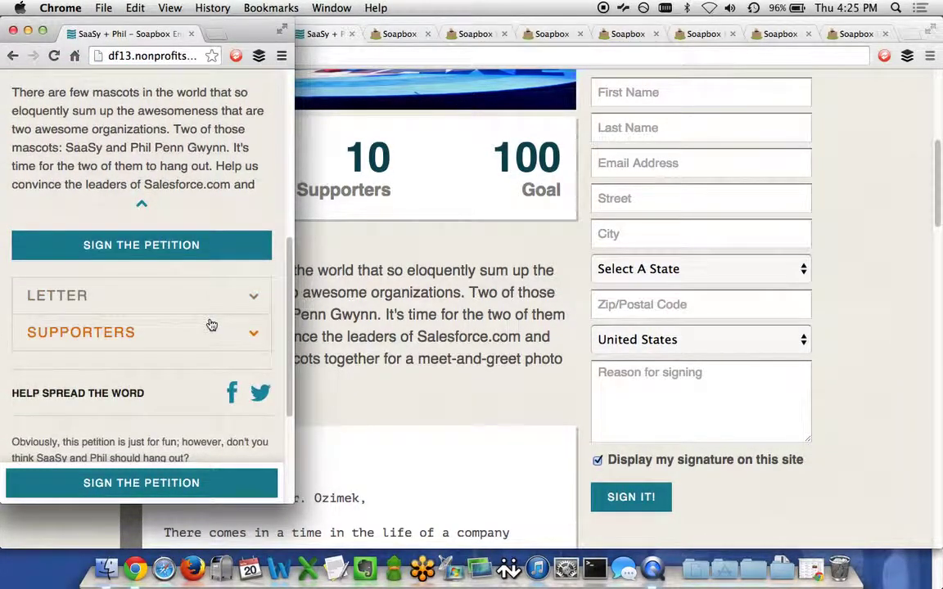
Preview and collapse the Letter and Supporters sections in the mobile-sized view, and open its Sign the Petition form
click(188, 296)
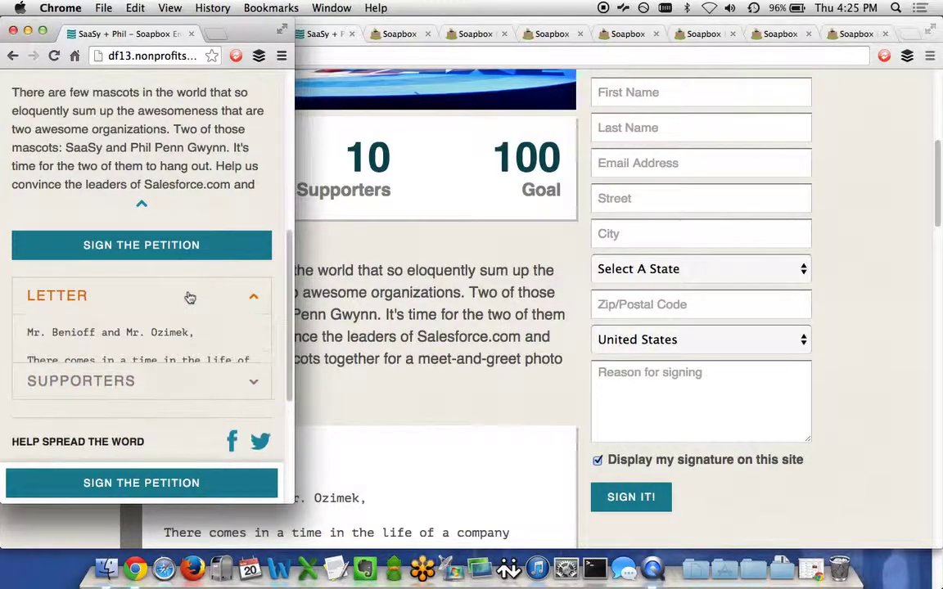
click(185, 297)
click(152, 332)
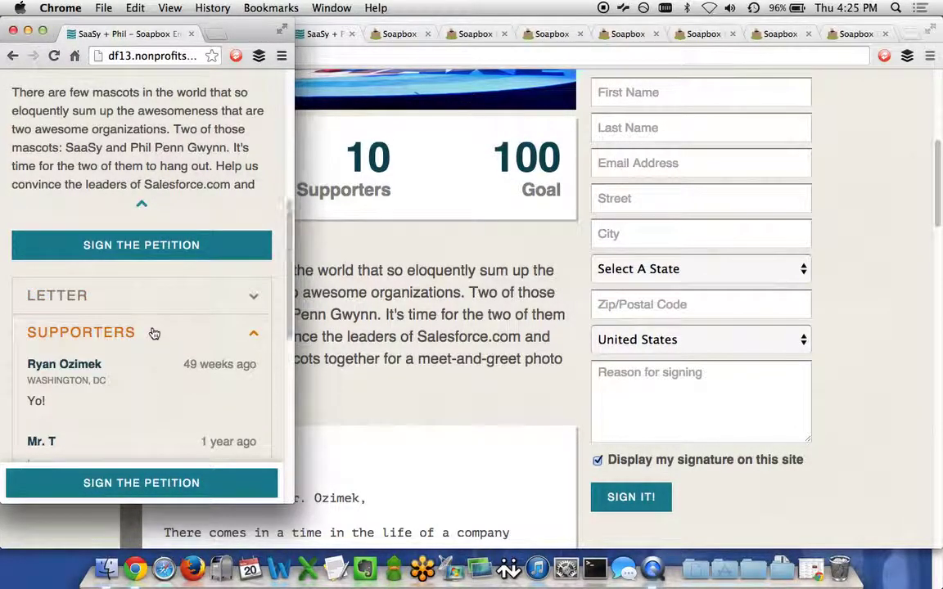
click(154, 333)
scroll(150, 340, down, 1)
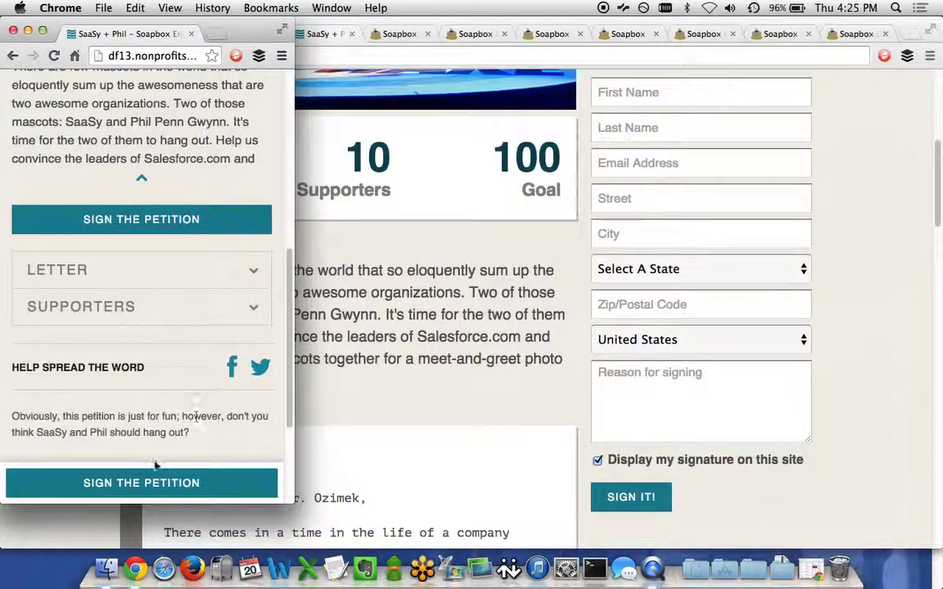
click(187, 226)
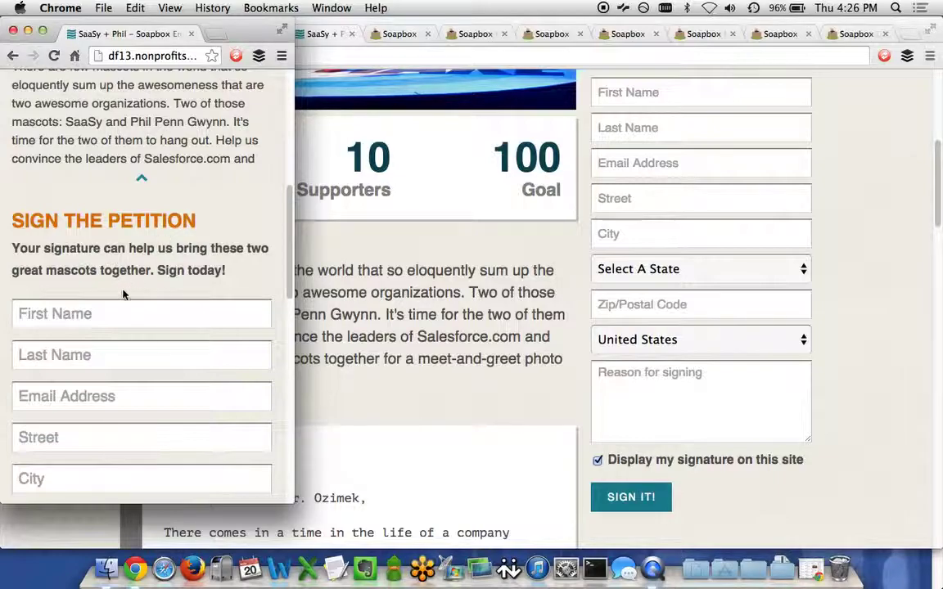
click(113, 315)
View the petitions list in the Form Manager and the Basics settings of the "Introduce SaaSy to Phil at Dreamforce" petition
click(391, 36)
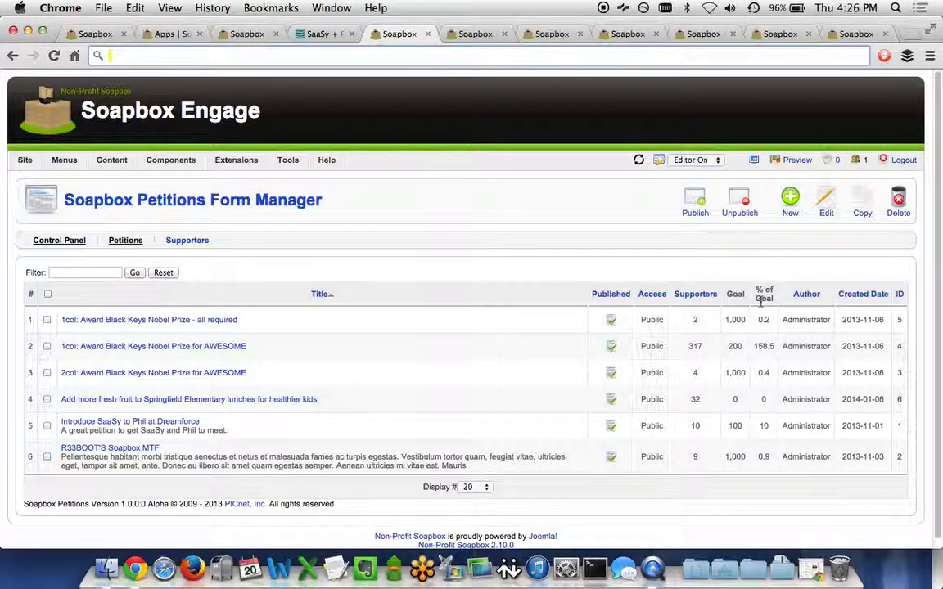
click(472, 34)
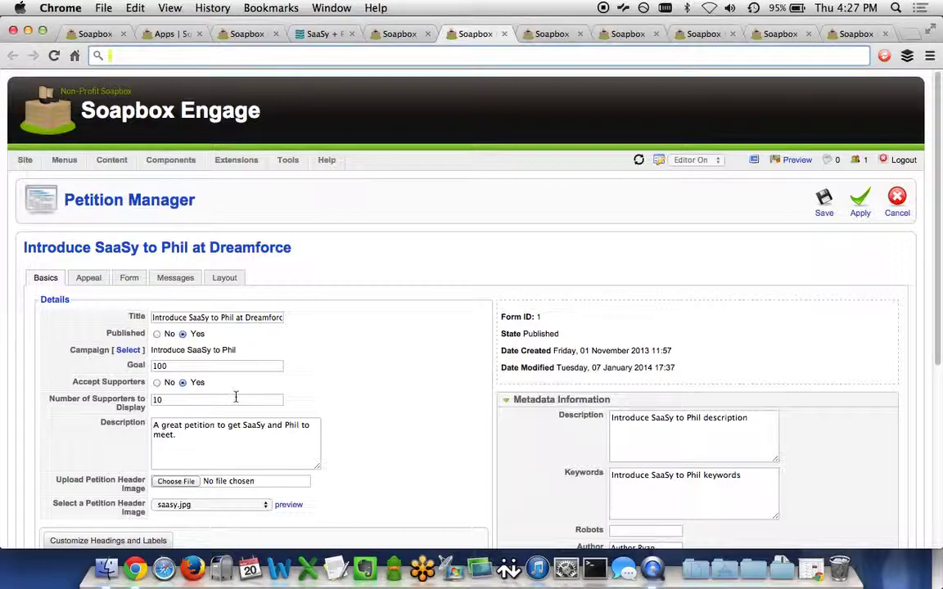
scroll(382, 344, down, 3)
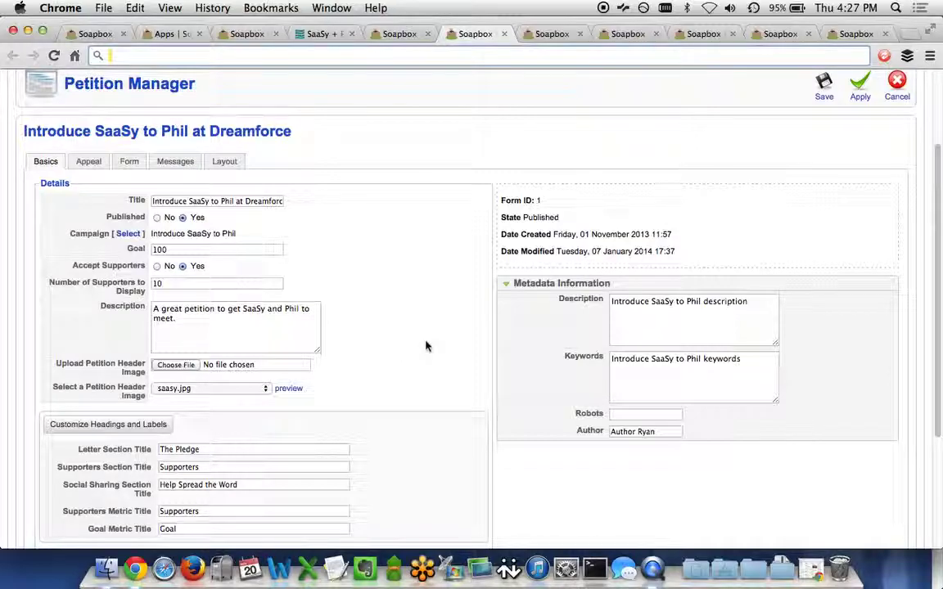
scroll(438, 340, down, 3)
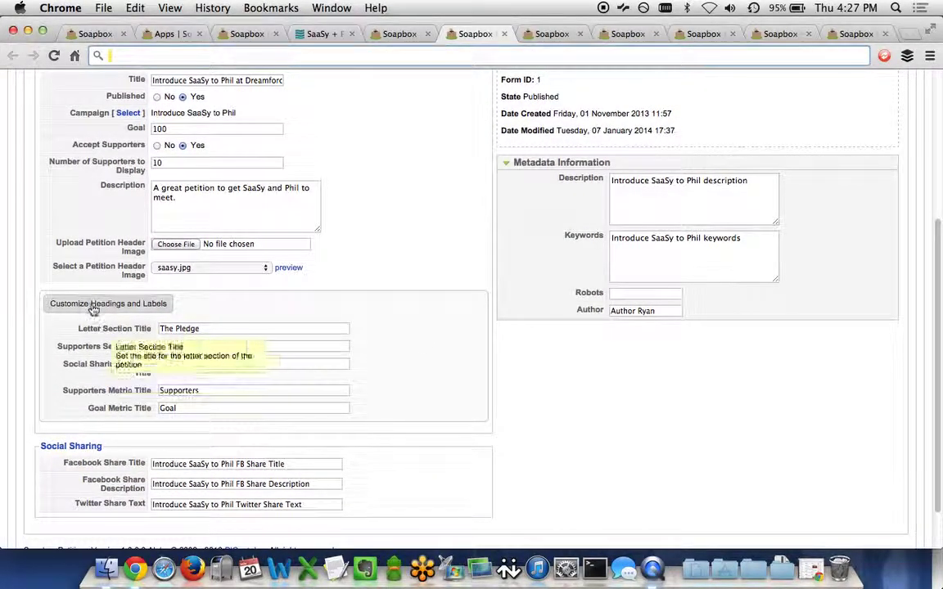
Collapse and re-expand the custom headings and labels, and review the social sharing and metadata settings
click(86, 313)
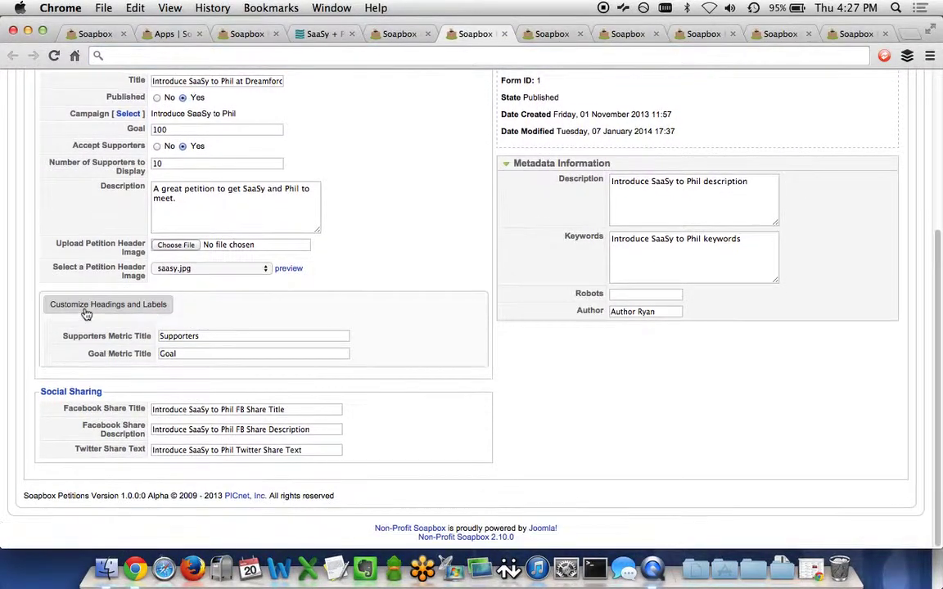
click(63, 354)
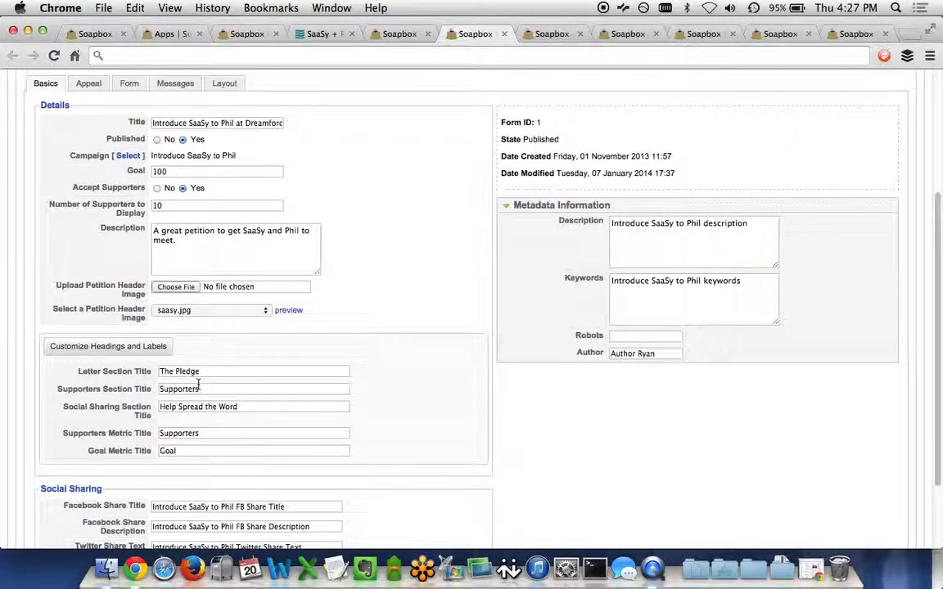
scroll(430, 402, down, 2)
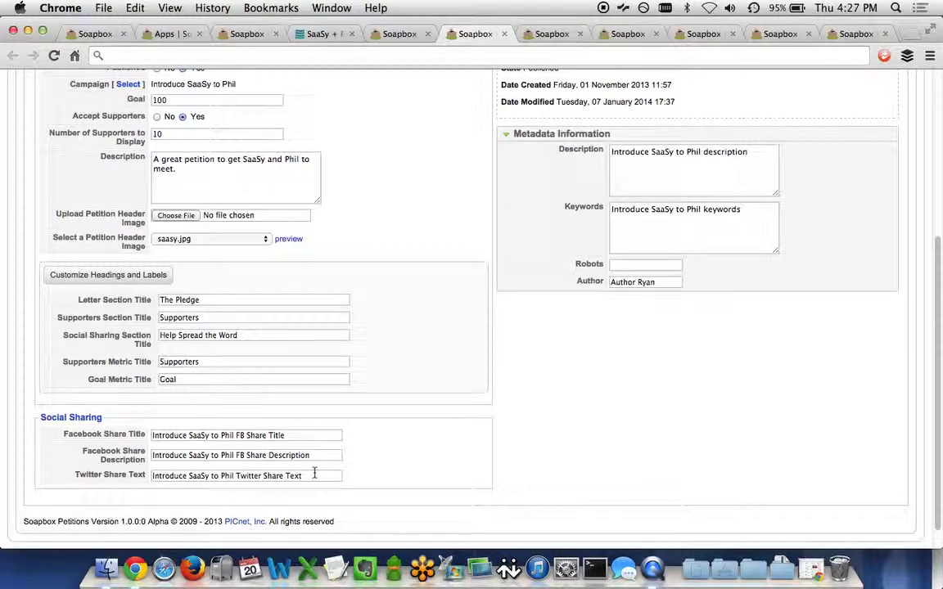
scroll(557, 420, up, 3)
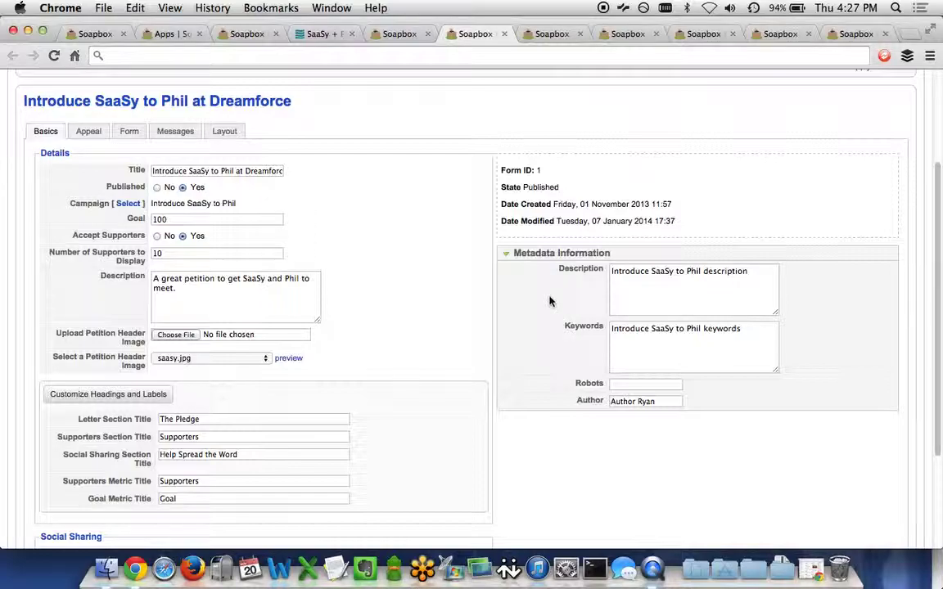
Review the petition's Appeal content, from the page description through the letter to the outro text
click(548, 34)
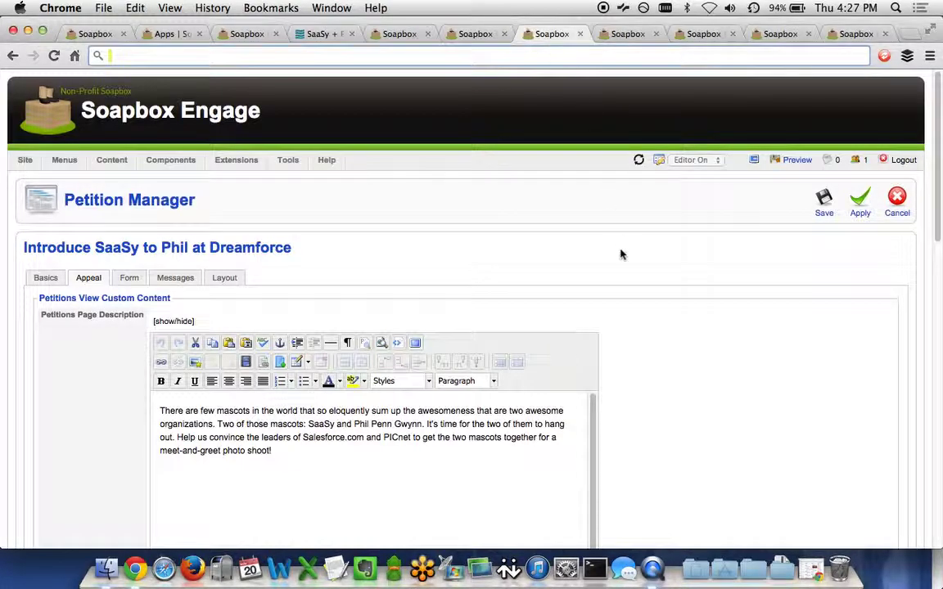
scroll(706, 343, down, 3)
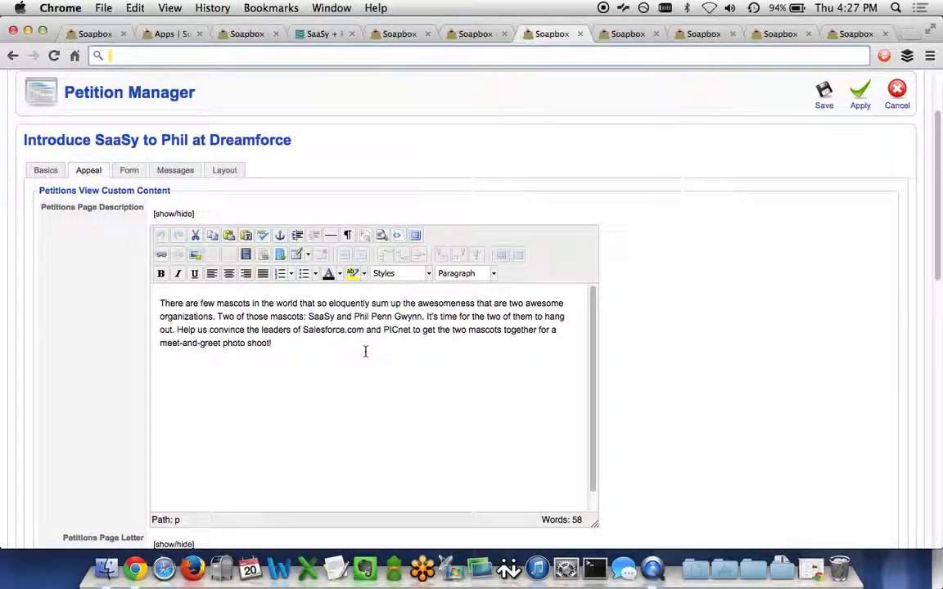
scroll(674, 302, down, 4)
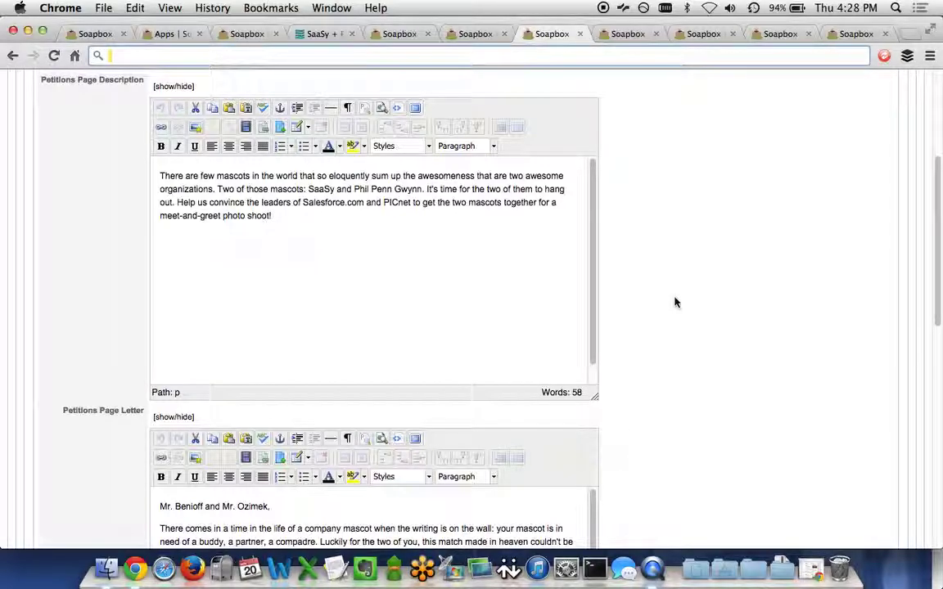
scroll(675, 302, down, 7)
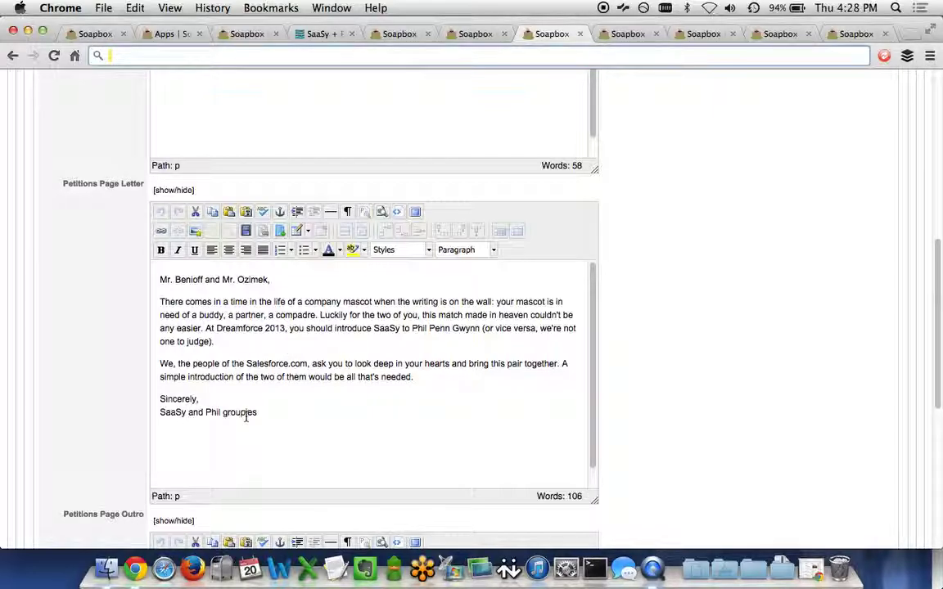
scroll(653, 354, down, 6)
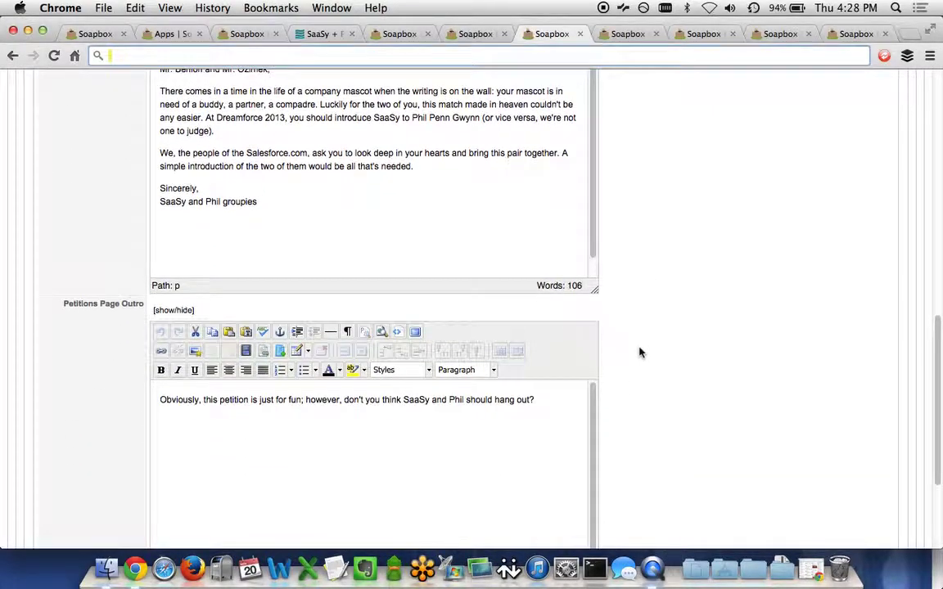
scroll(112, 324, down, 2)
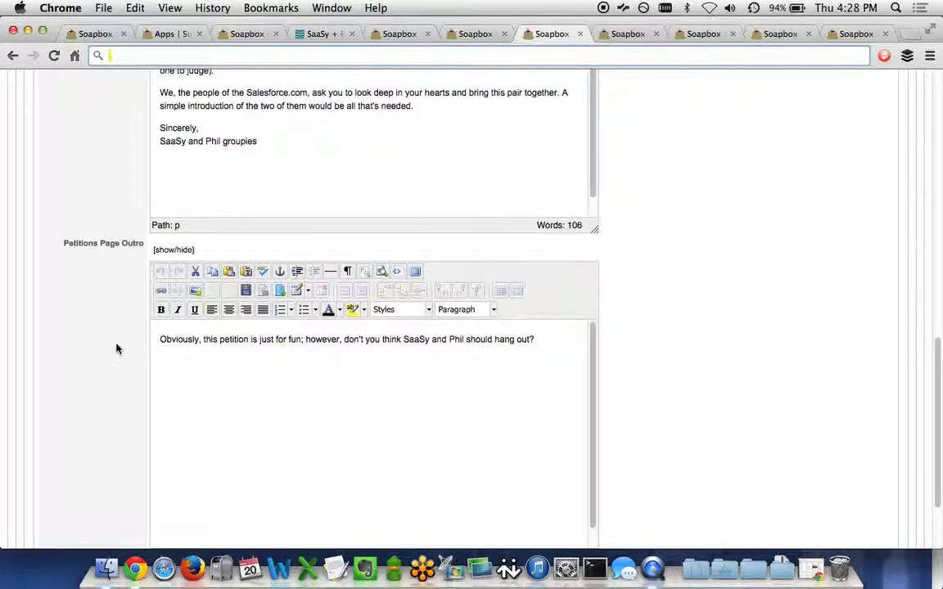
scroll(736, 342, up, 10)
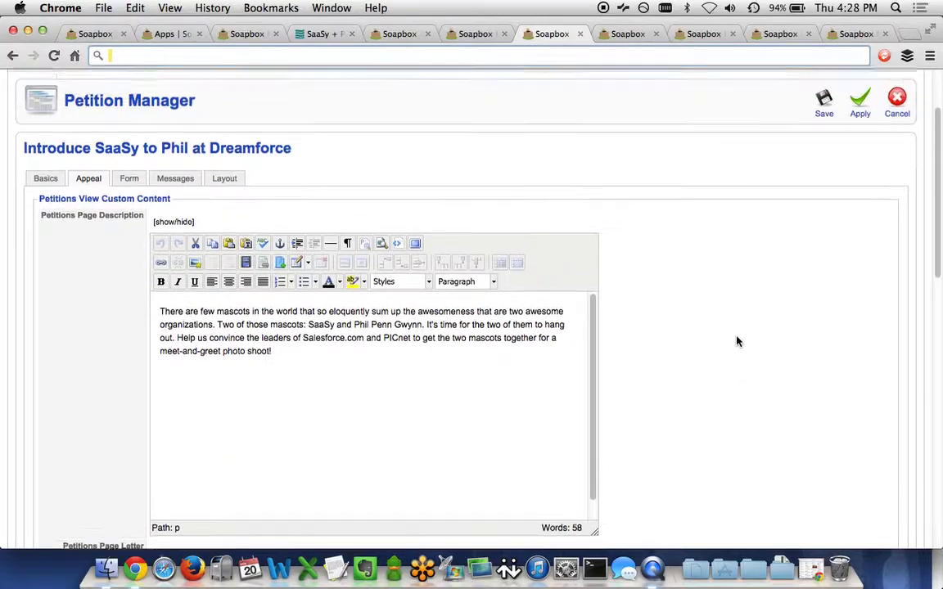
View the petition's Form field settings, and check the After Submitting options among its submission messages without changing the choice
click(635, 36)
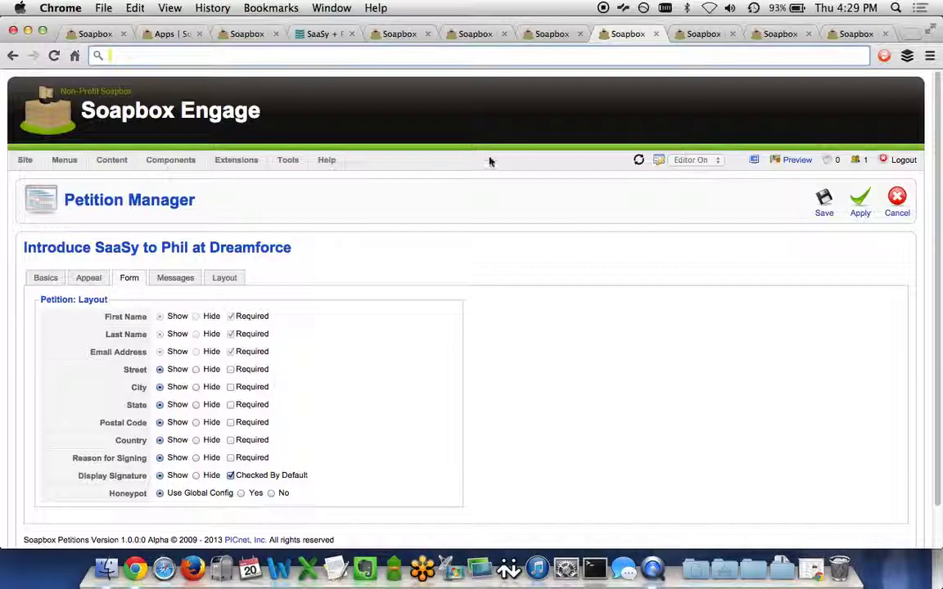
click(702, 34)
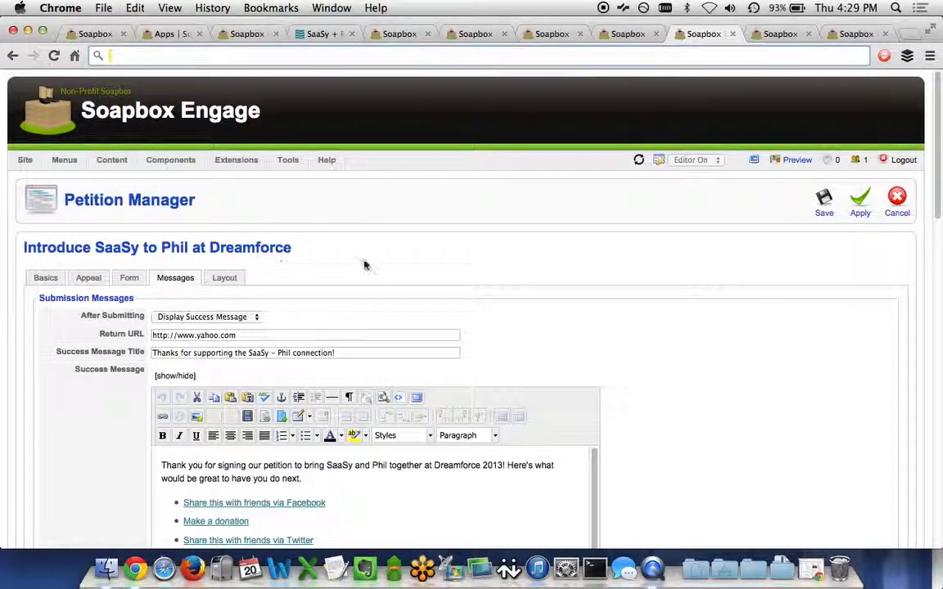
click(249, 317)
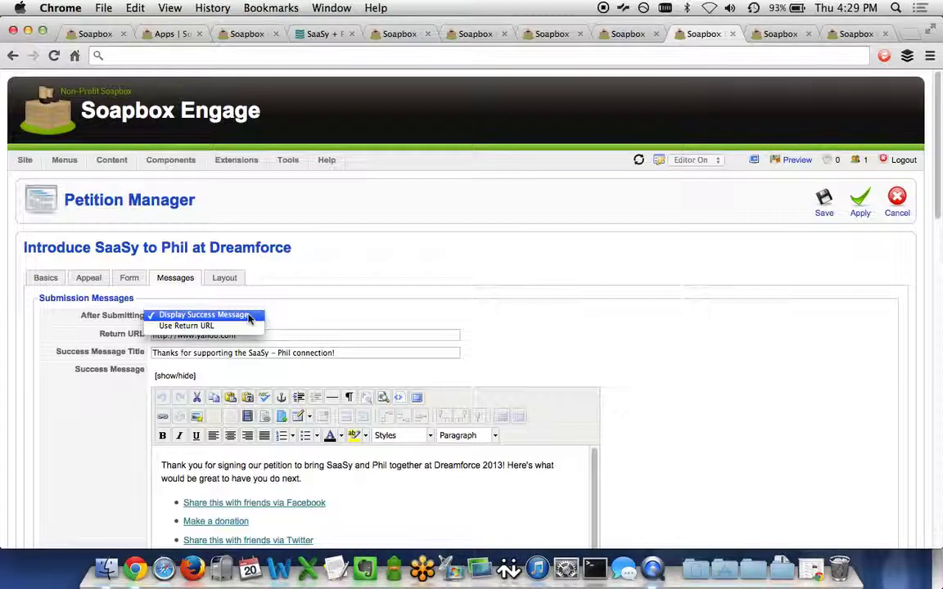
click(332, 302)
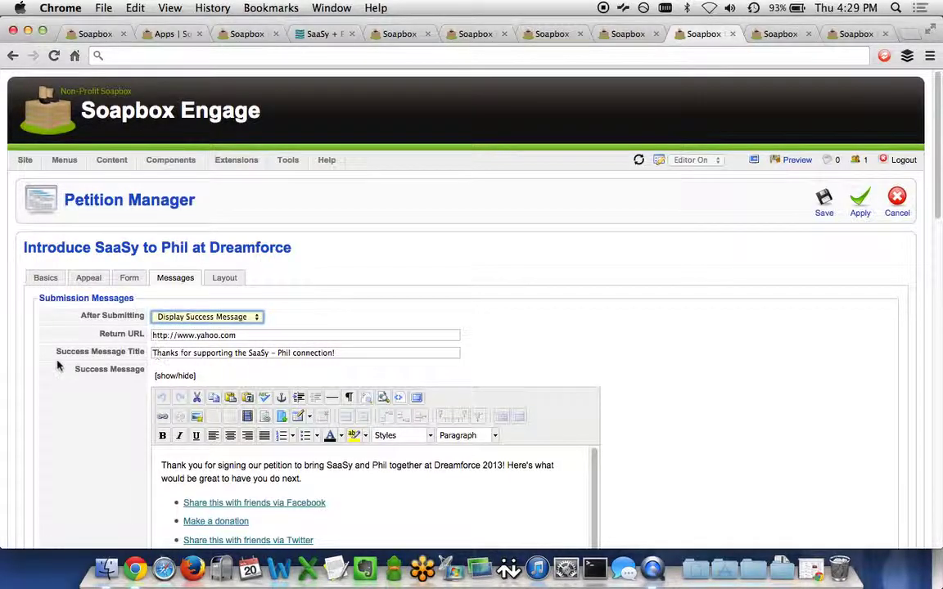
click(164, 355)
click(82, 421)
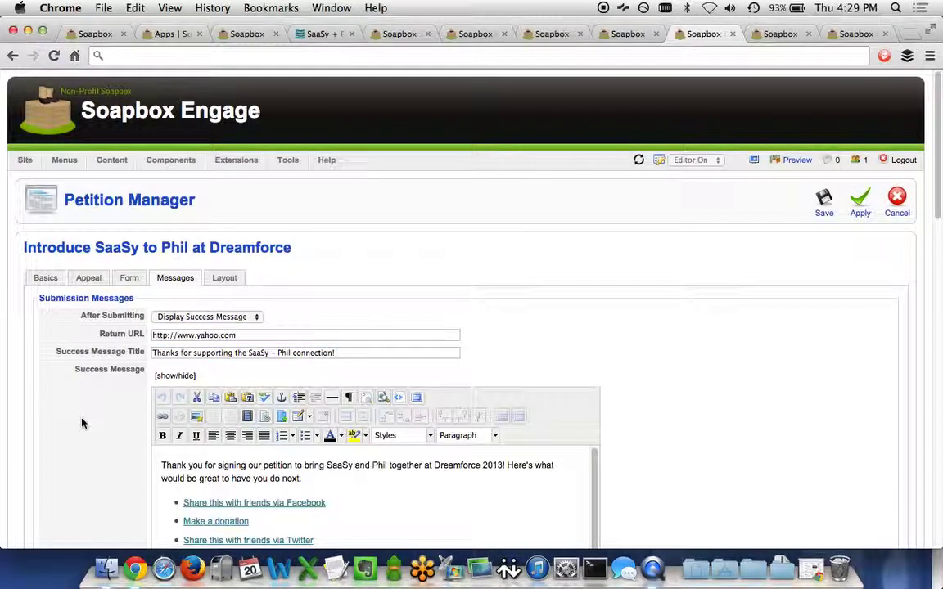
Review the success message content, the admin email options and the user email options of the petition
scroll(82, 422, down, 4)
scroll(81, 423, down, 1)
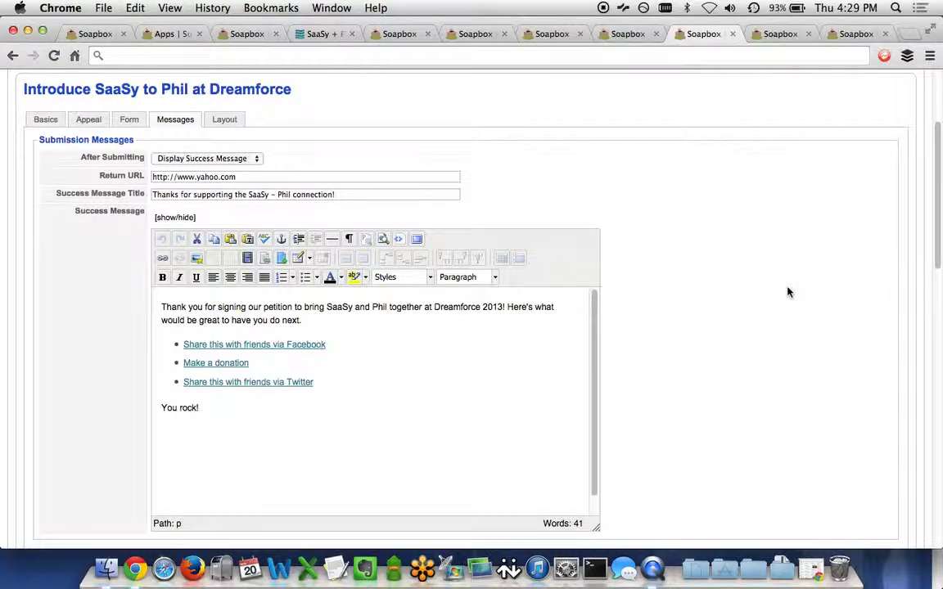
scroll(786, 292, down, 10)
scroll(790, 293, down, 3)
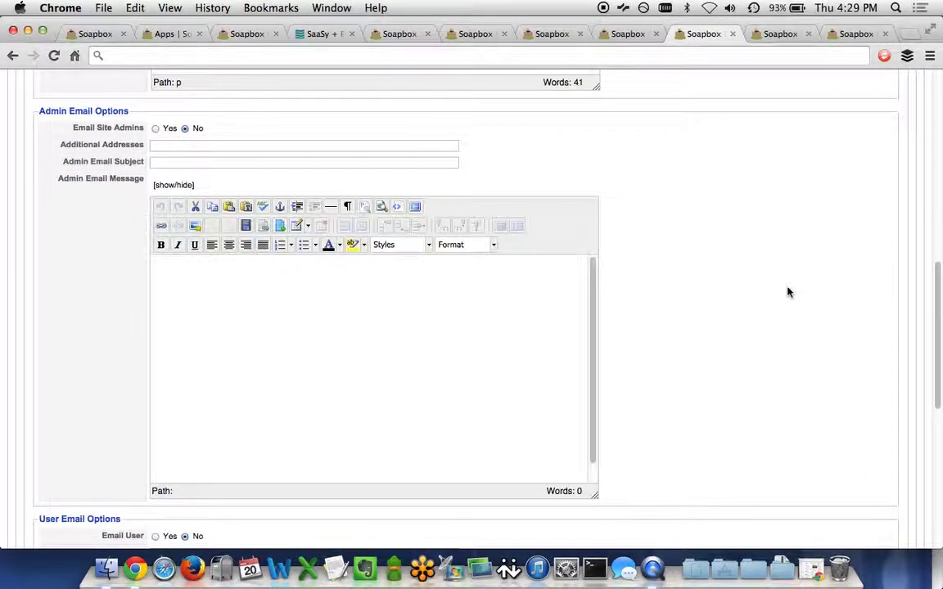
mouse_move(95, 145)
scroll(25, 337, down, 5)
scroll(25, 338, down, 3)
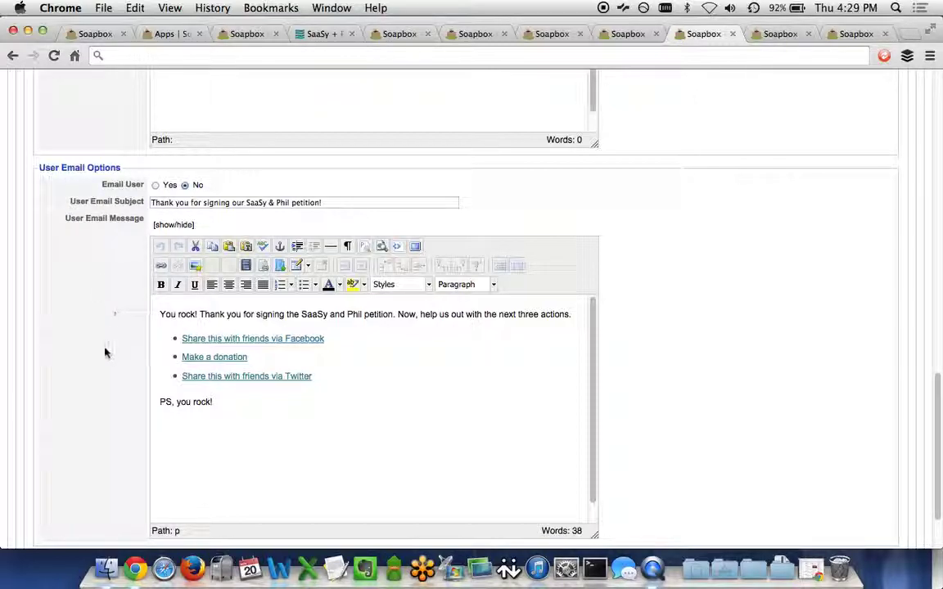
View the petition's Layout settings and check the Page Layout choices, keeping 2 Column Layout
click(773, 34)
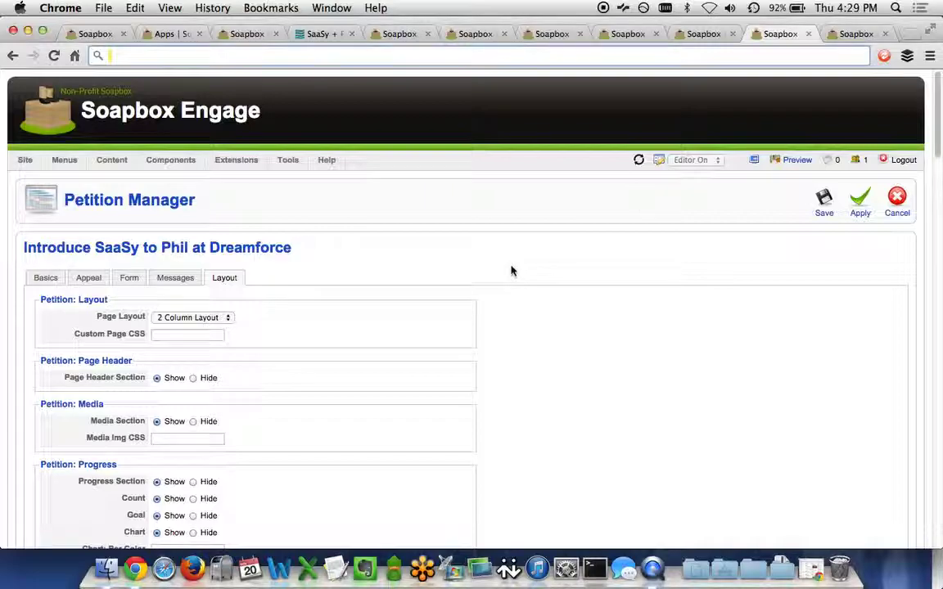
scroll(511, 271, down, 2)
scroll(510, 271, down, 3)
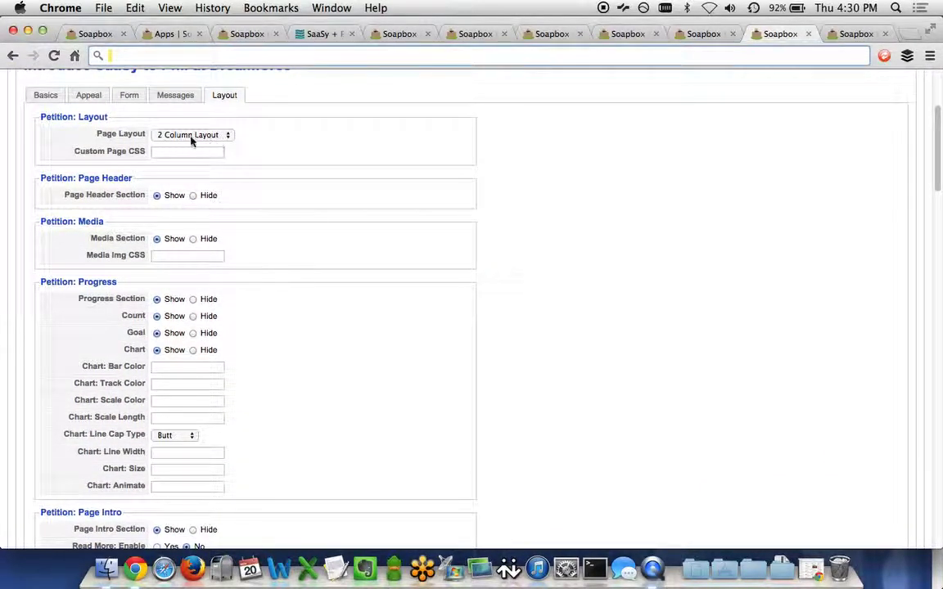
click(167, 136)
click(277, 145)
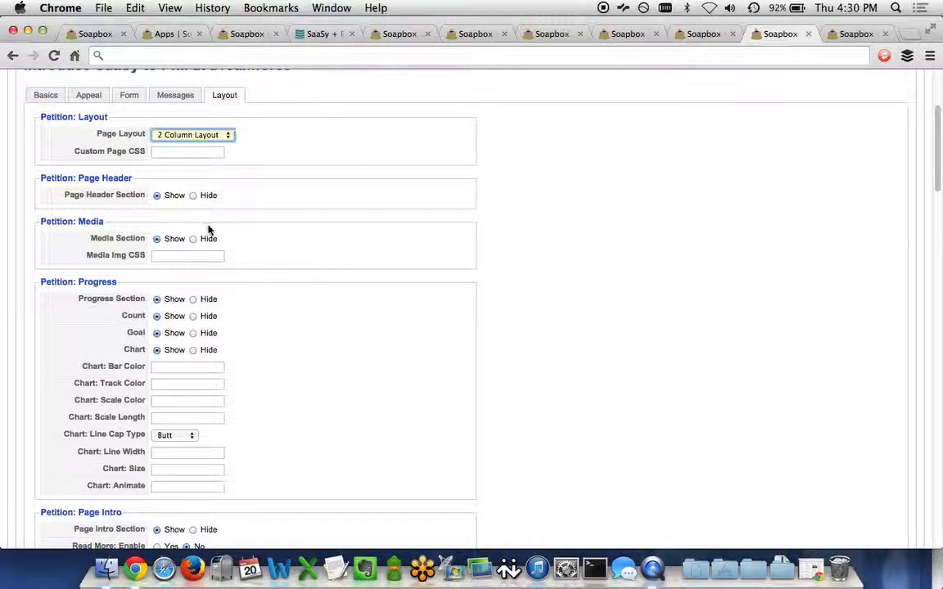
scroll(228, 239, down, 4)
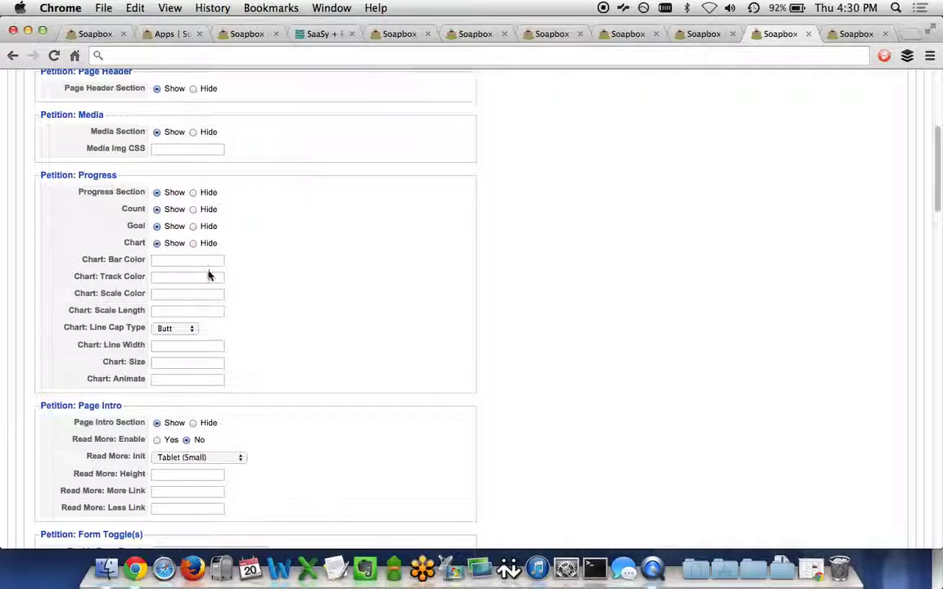
scroll(286, 310, down, 5)
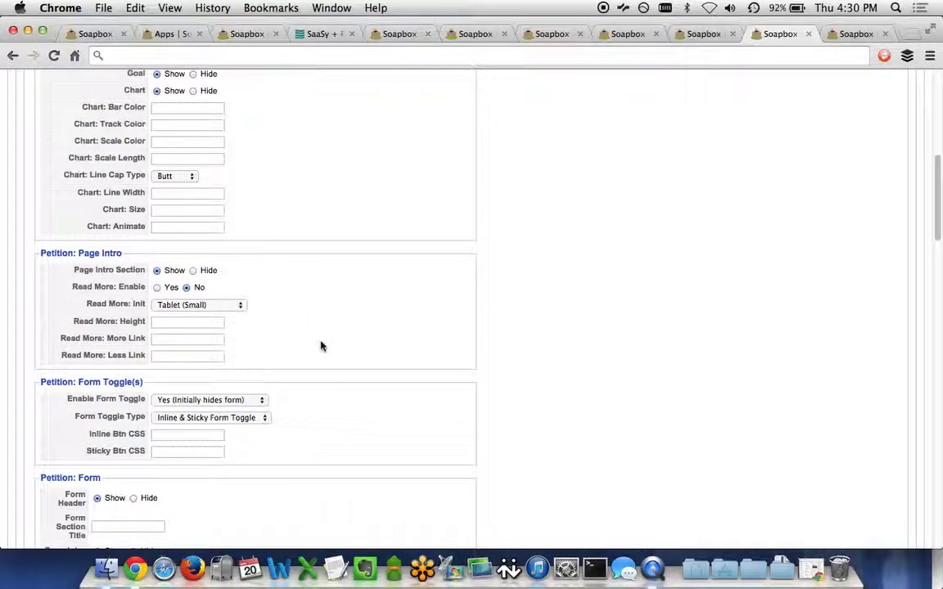
scroll(321, 346, down, 6)
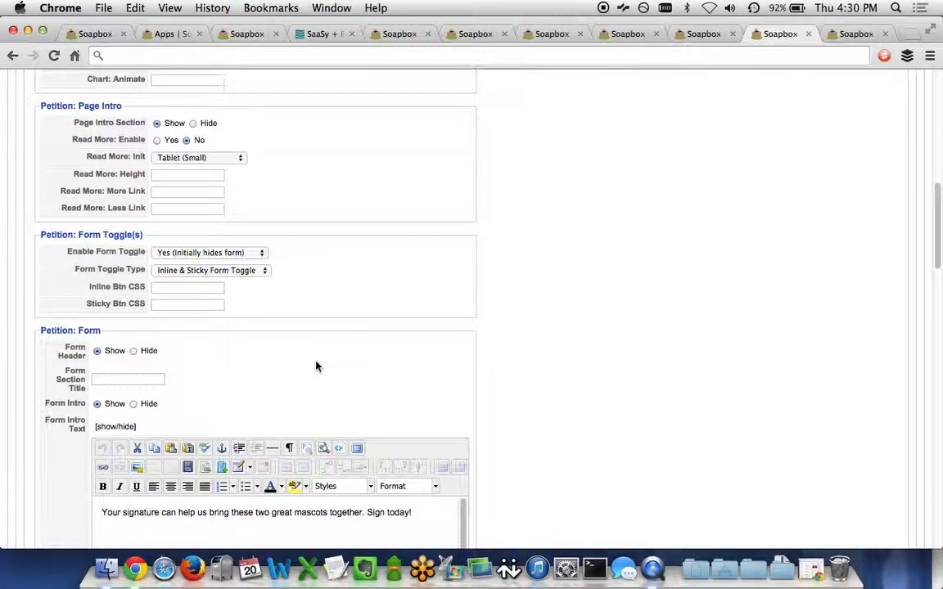
scroll(316, 366, down, 9)
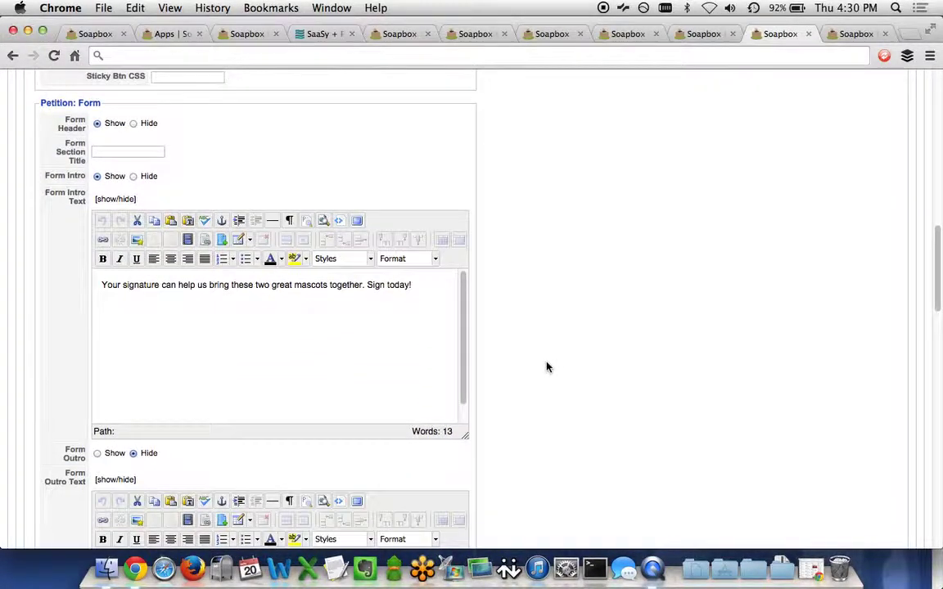
scroll(548, 366, down, 5)
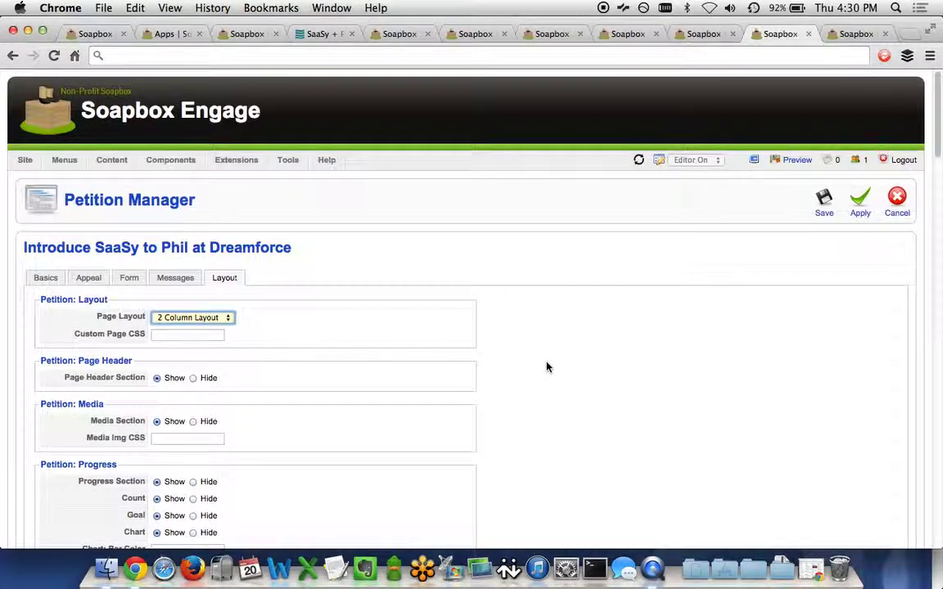
click(851, 34)
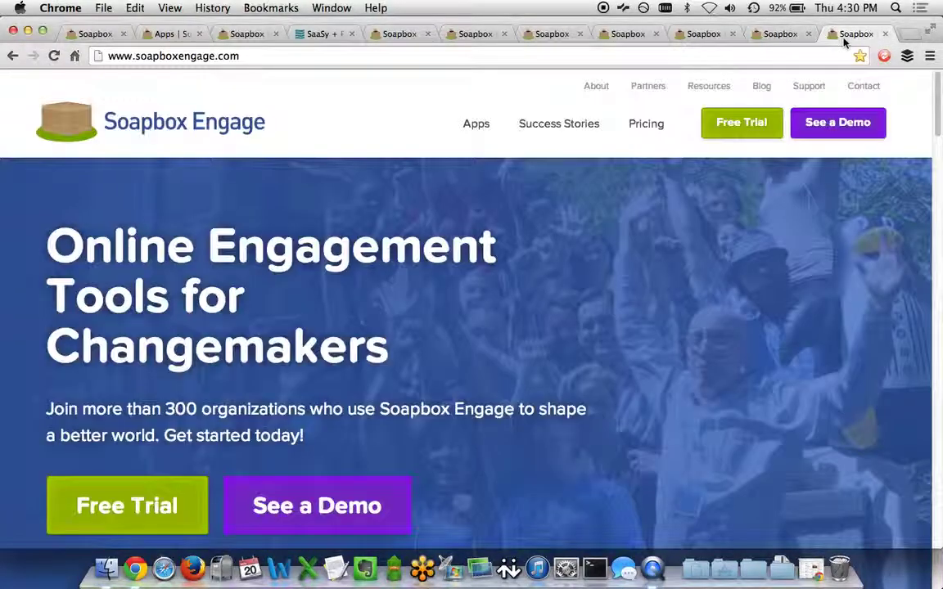